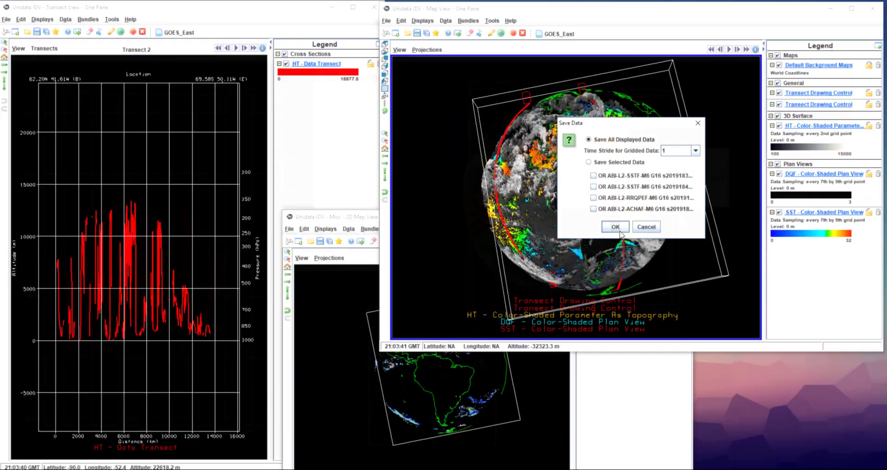
# Save the views, displays and data sources as favorite GOES_East in category Toolbar>Videos, and dismiss the open options of the GOES_East bundle
pyautogui.click(619, 230)
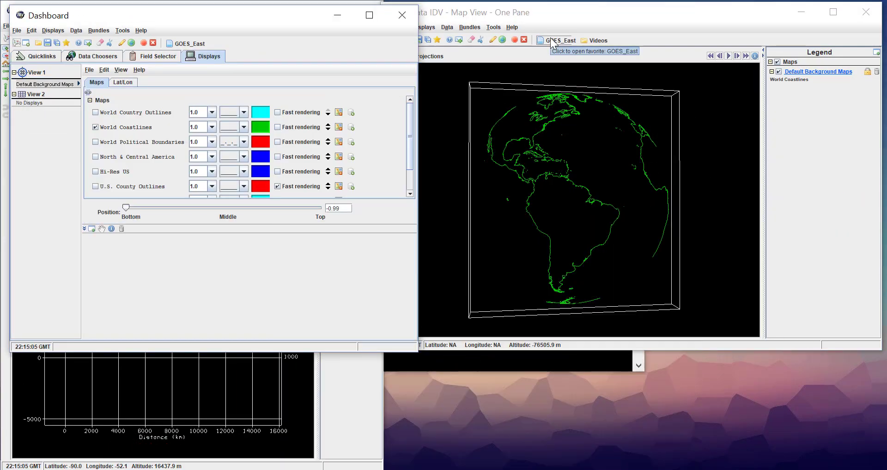
pyautogui.click(552, 40)
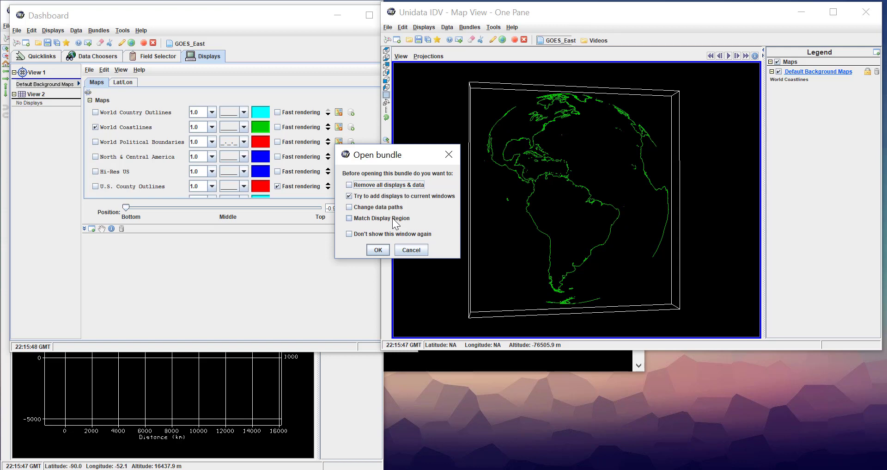
pyautogui.click(420, 251)
# Set the map to a straight top-down view and make the area around the Gulf of Mexico and Caribbean its projection
pyautogui.click(387, 95)
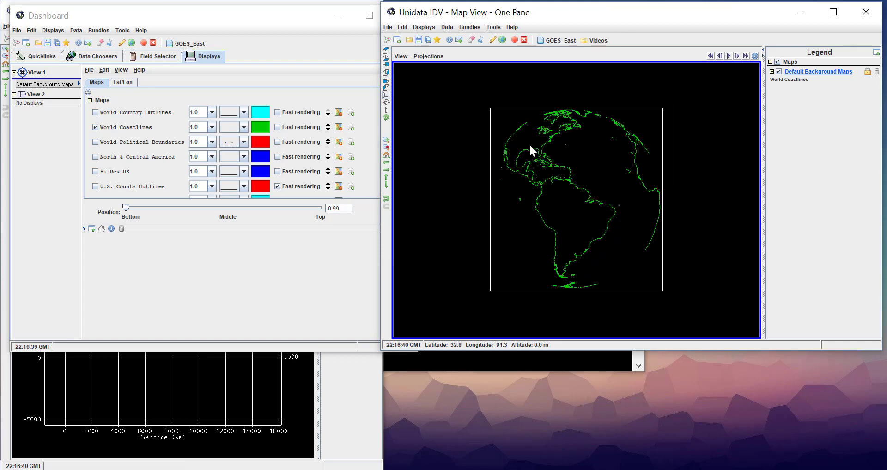
pyautogui.moveTo(526, 140); pyautogui.dragTo(579, 182)
pyautogui.click(428, 56)
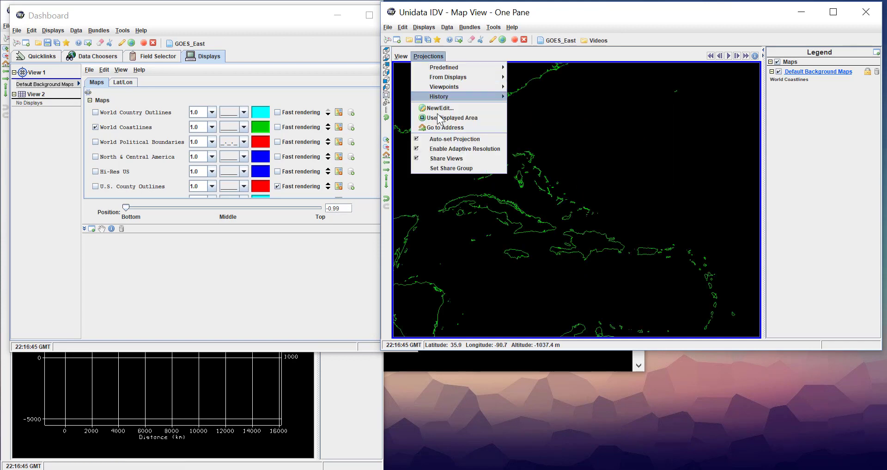
pyautogui.click(439, 117)
# Open the GOES_East bundle with its displays added to the current windows, and minimize the Dashboard
pyautogui.click(542, 39)
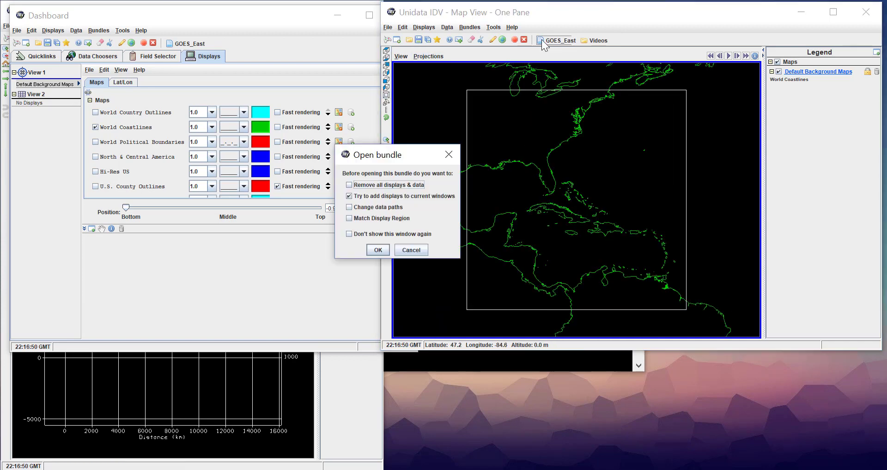
pyautogui.click(376, 250)
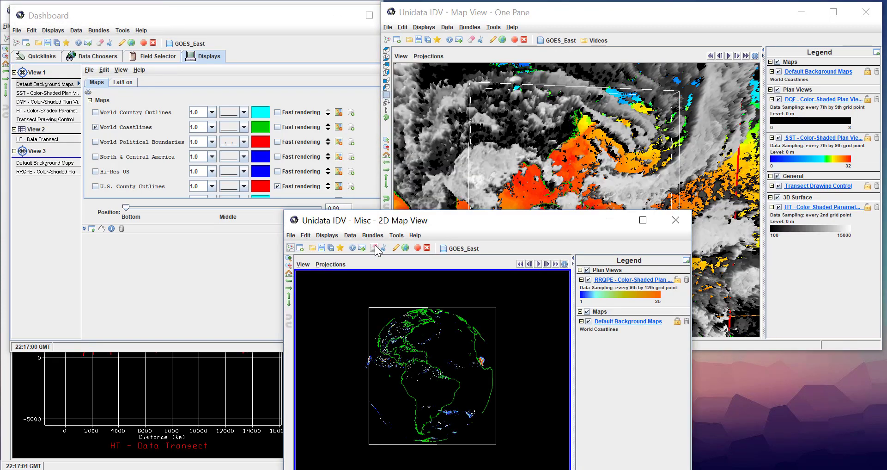
pyautogui.click(338, 15)
pyautogui.click(565, 16)
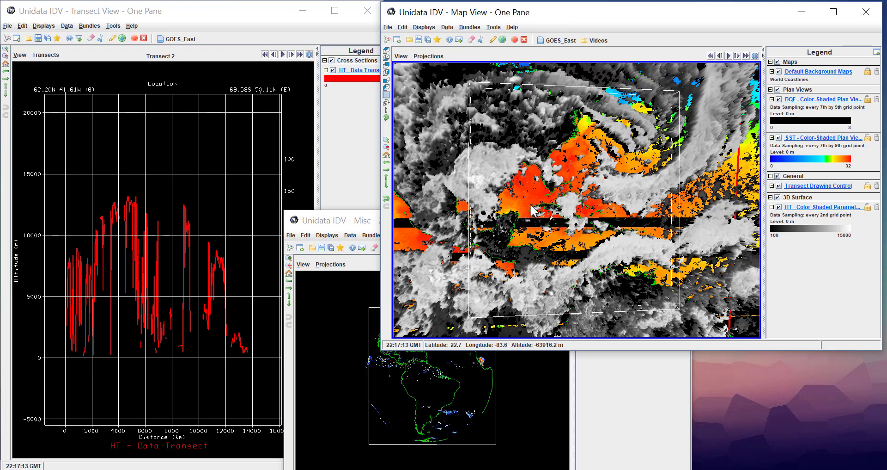
# Turn off Share Views in the properties of the 3D Map View
pyautogui.moveTo(535, 210); pyautogui.dragTo(606, 182)
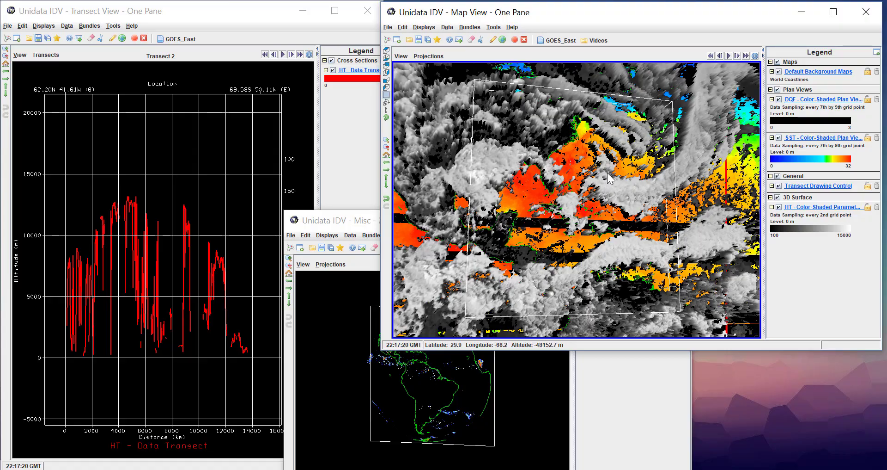
pyautogui.click(615, 377)
pyautogui.click(543, 203)
pyautogui.scroll(-3, 554, 204)
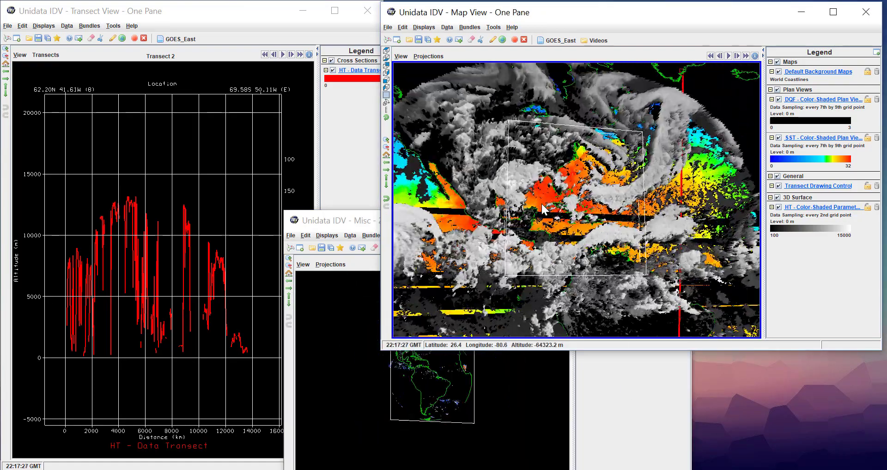
pyautogui.moveTo(587, 222); pyautogui.dragTo(571, 186, button='right')
pyautogui.click(407, 57)
pyautogui.click(413, 151)
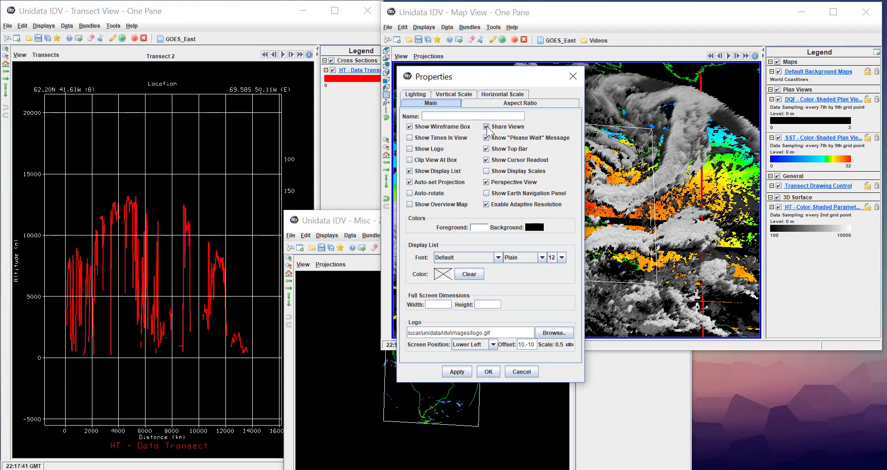
pyautogui.click(486, 127)
pyautogui.click(465, 374)
pyautogui.click(489, 372)
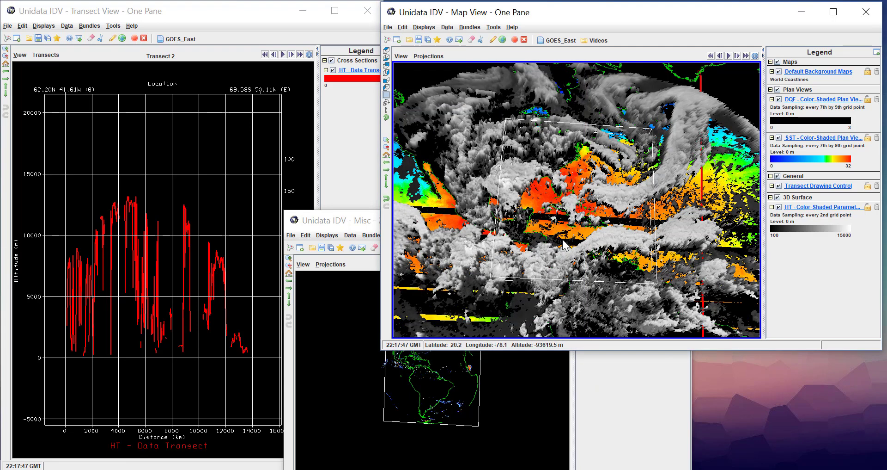
pyautogui.moveTo(552, 260)
pyautogui.mouseDown(button='right')
pyautogui.moveTo(541, 141)
pyautogui.moveTo(553, 271)
pyautogui.mouseUp(button='right')
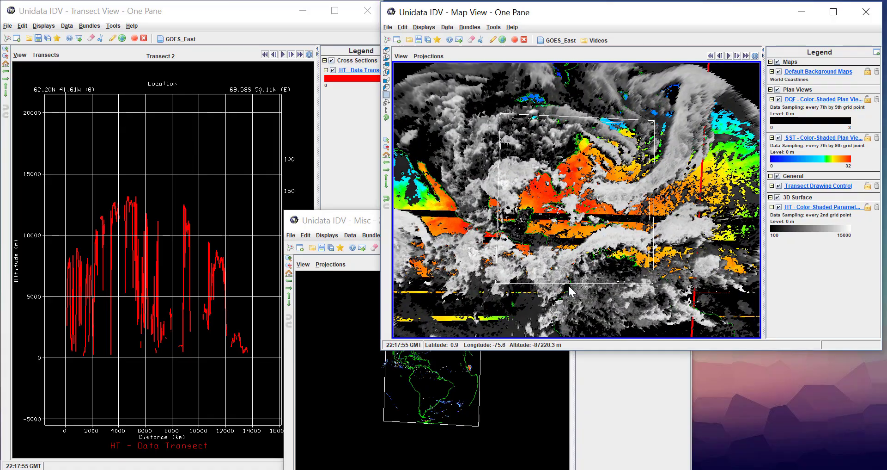
# Turn Share Views back on in the properties of the 3D Map View
pyautogui.click(429, 56)
pyautogui.click(429, 56)
pyautogui.click(401, 56)
pyautogui.click(416, 150)
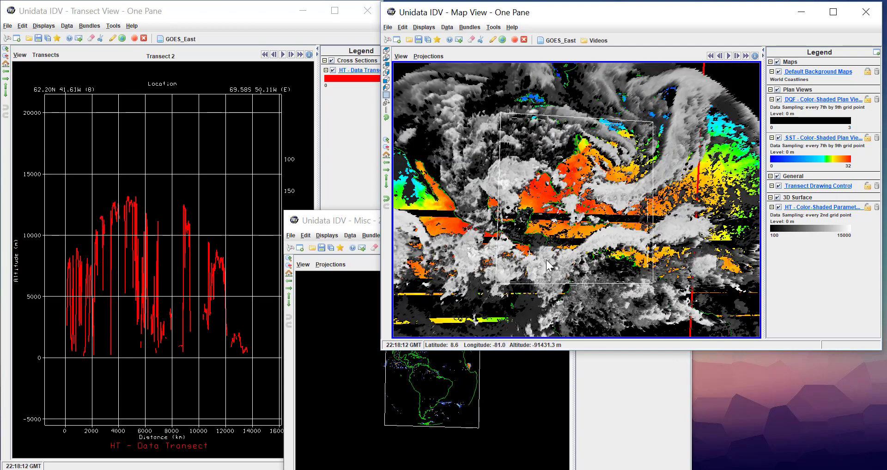
# Draw a north-south transect across the western part of the satellite disk with the Transect Drawing Control
pyautogui.scroll(-15, 547, 261)
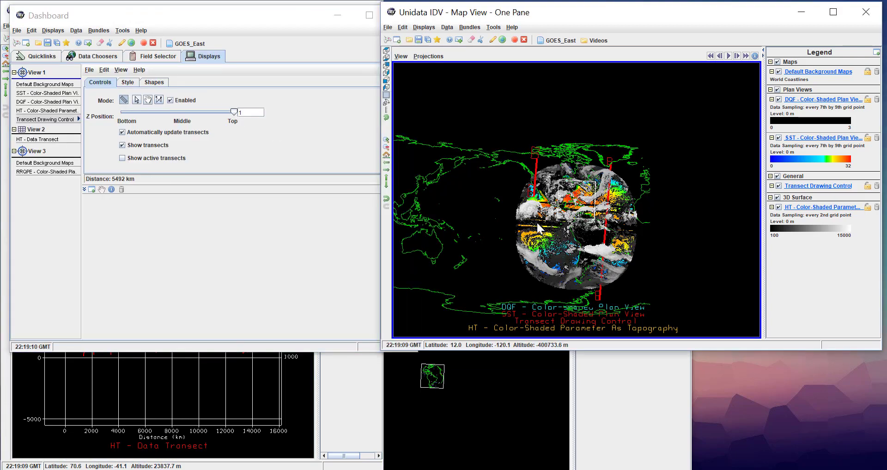
pyautogui.moveTo(537, 158); pyautogui.dragTo(542, 285)
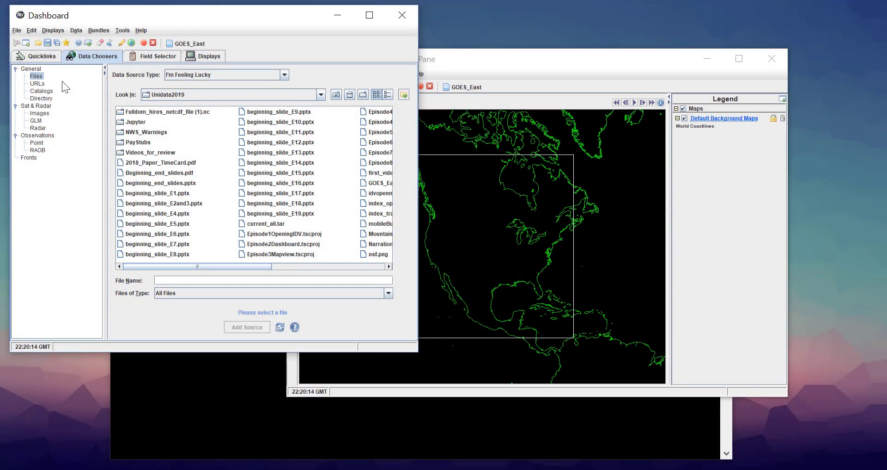
pyautogui.click(41, 91)
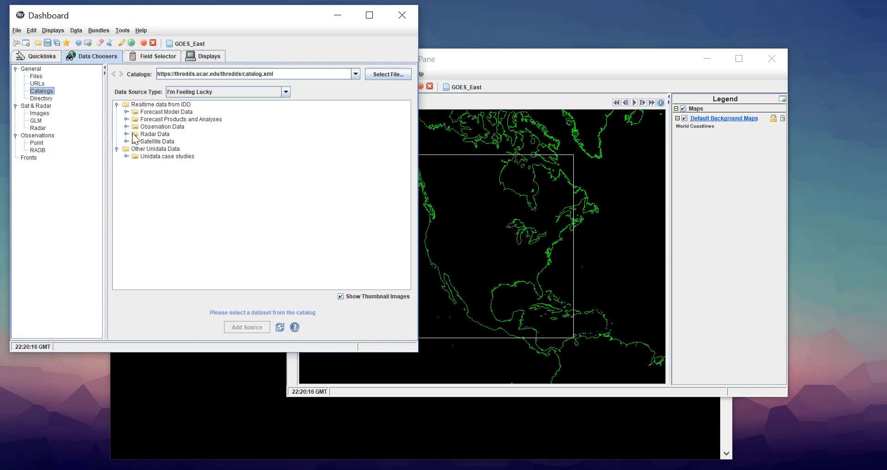
pyautogui.click(355, 73)
pyautogui.click(231, 83)
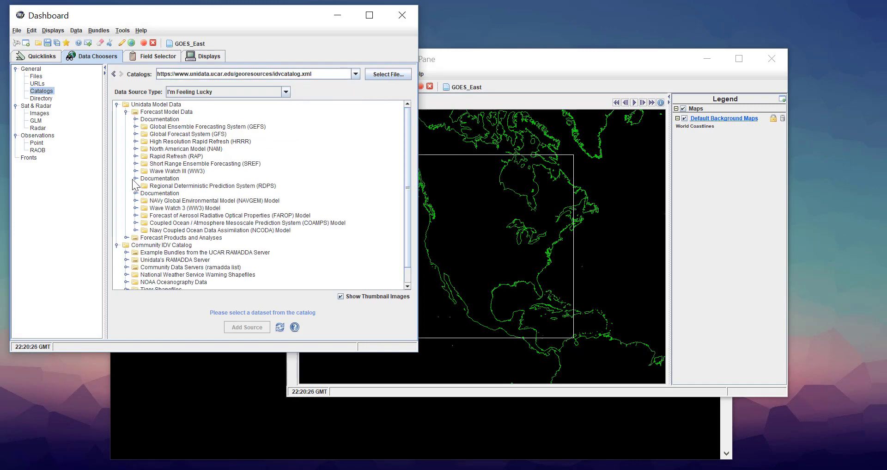
# Add the latest collection of the GFS One Degree Forecast from the Global Forecast System (GFS) as a data source
pyautogui.click(135, 134)
pyautogui.click(145, 164)
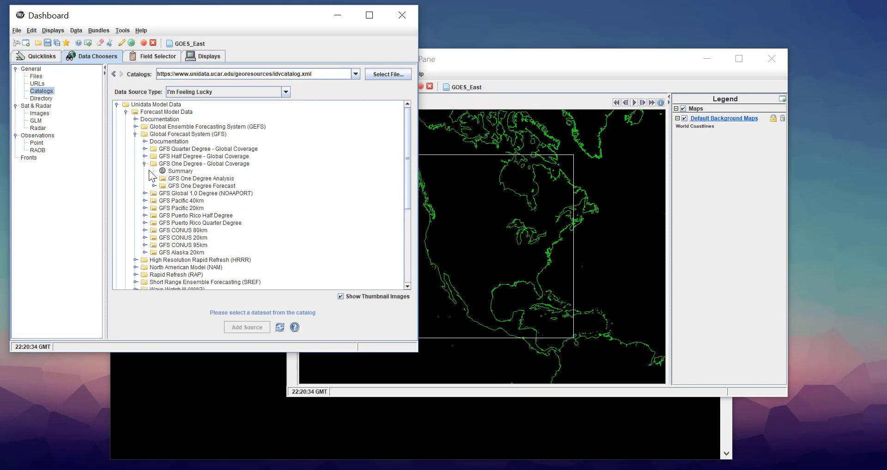
pyautogui.click(154, 185)
pyautogui.click(231, 214)
pyautogui.click(249, 326)
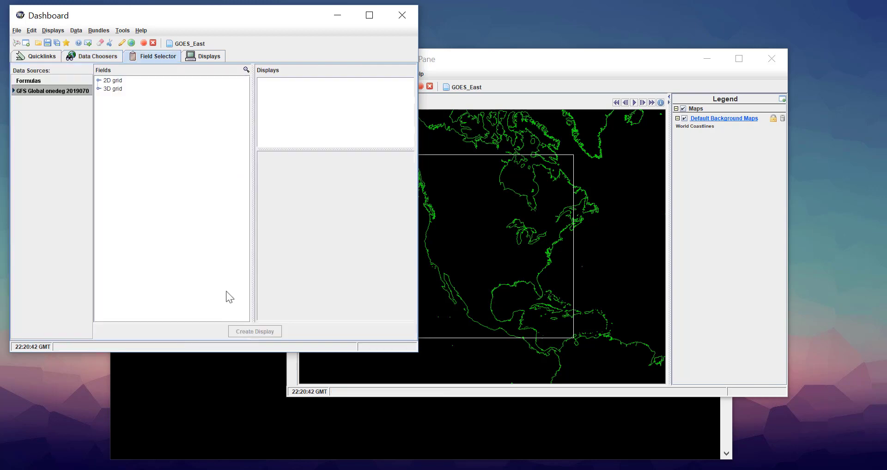
pyautogui.click(99, 81)
pyautogui.click(108, 121)
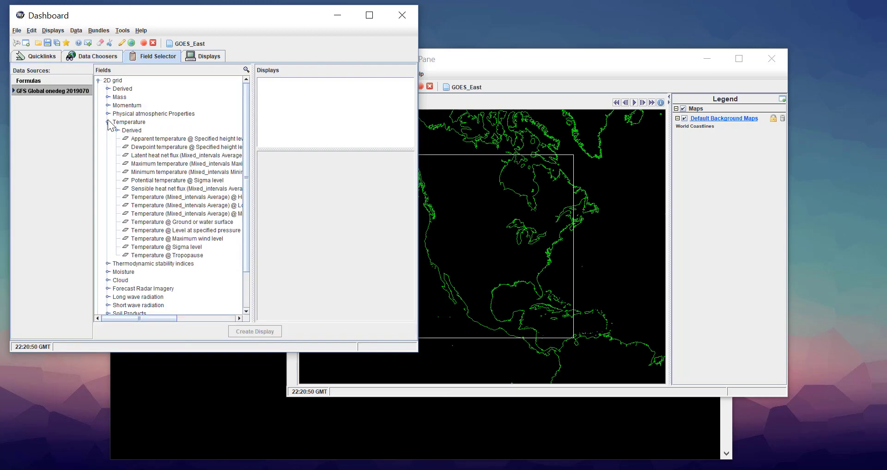
pyautogui.click(199, 222)
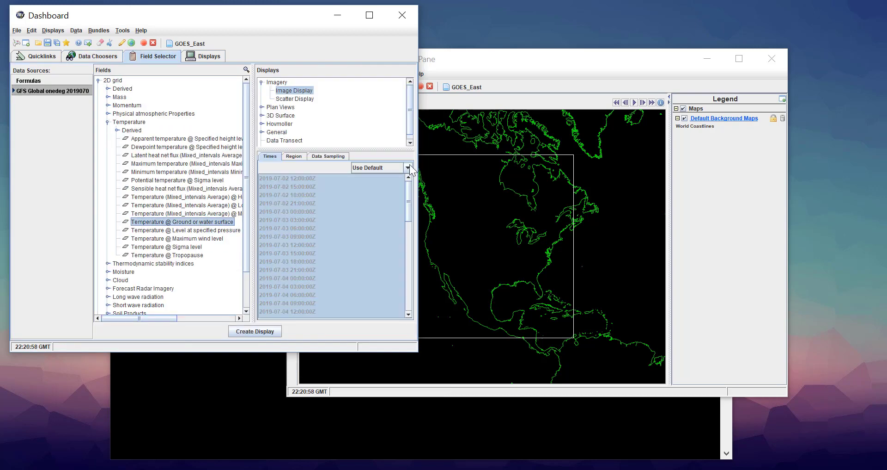
pyautogui.click(408, 167)
pyautogui.click(371, 181)
pyautogui.click(261, 107)
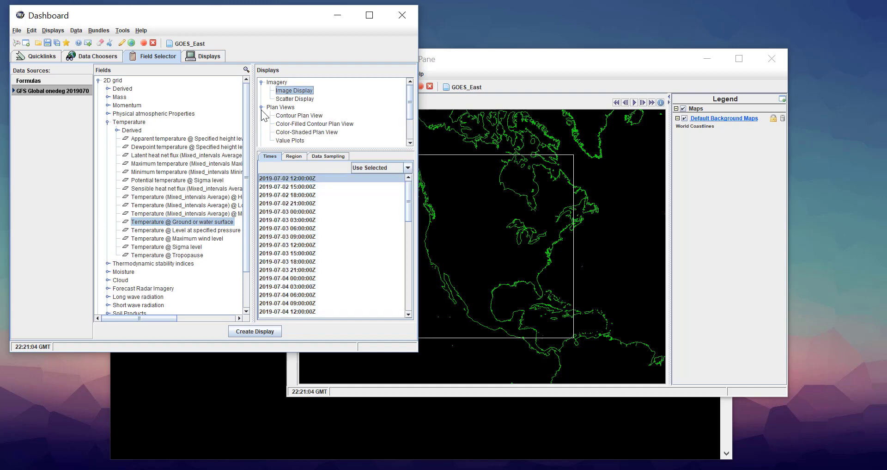
pyautogui.doubleClick(292, 131)
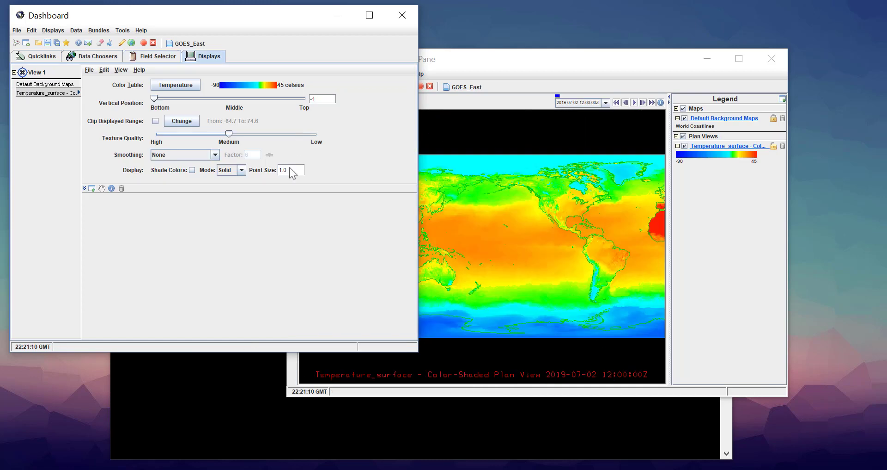
# Open the GOES_East bundle on top of the temperature display, adding its displays to the current windows
pyautogui.click(529, 69)
pyautogui.click(465, 87)
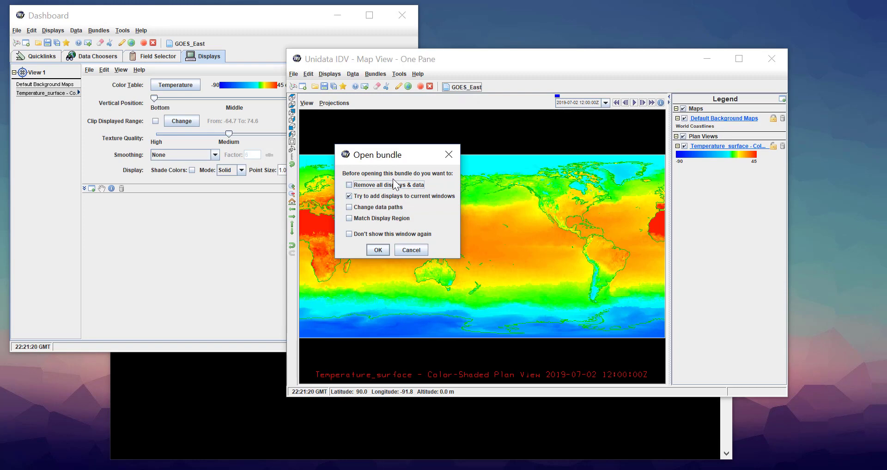
pyautogui.click(384, 249)
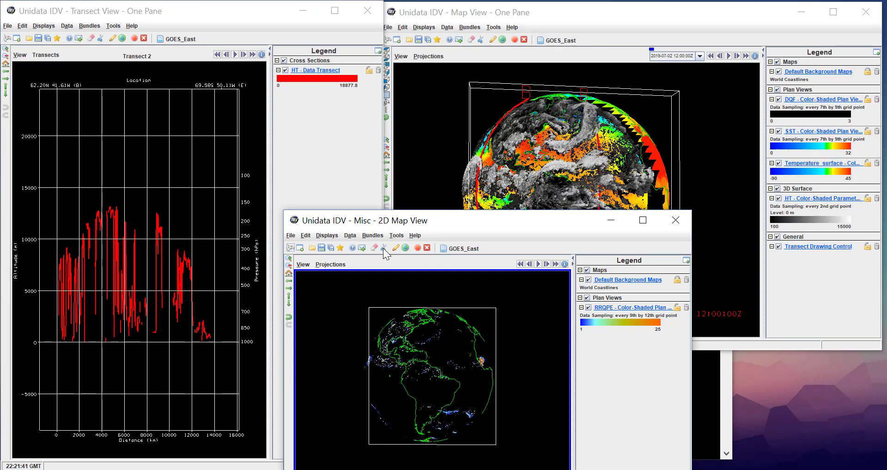
# Toggle the visibility of the DQF, SST and Temperature_surface plan views to examine how the layers overlap on the globe
pyautogui.click(695, 194)
pyautogui.moveTo(695, 194); pyautogui.dragTo(564, 145)
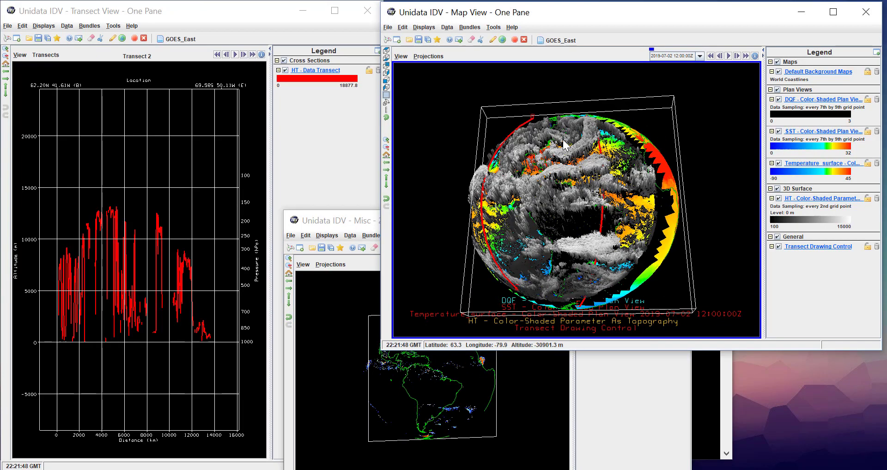
pyautogui.moveTo(564, 140); pyautogui.dragTo(576, 207, button='right')
pyautogui.click(781, 100)
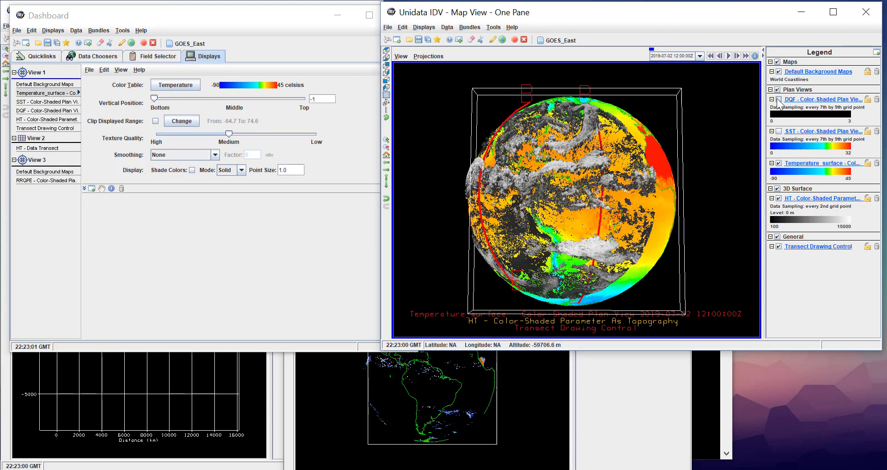
pyautogui.click(781, 100)
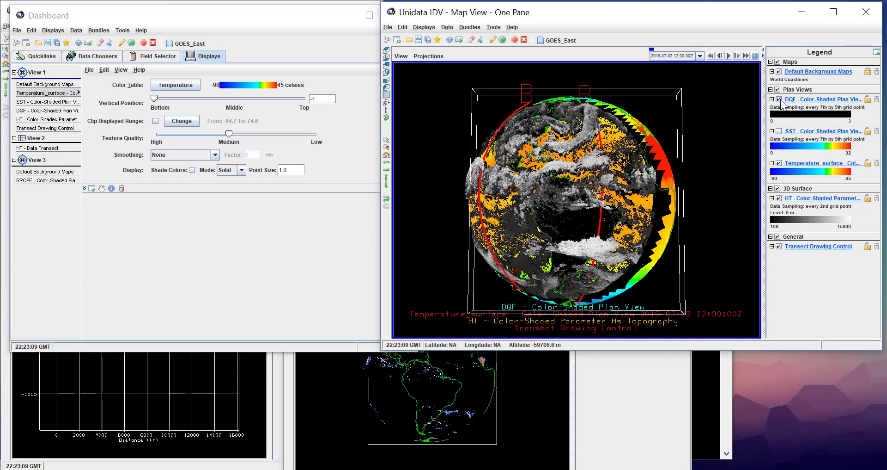
pyautogui.click(780, 99)
pyautogui.moveTo(545, 219); pyautogui.dragTo(495, 204, button='right')
pyautogui.click(780, 131)
pyautogui.click(779, 163)
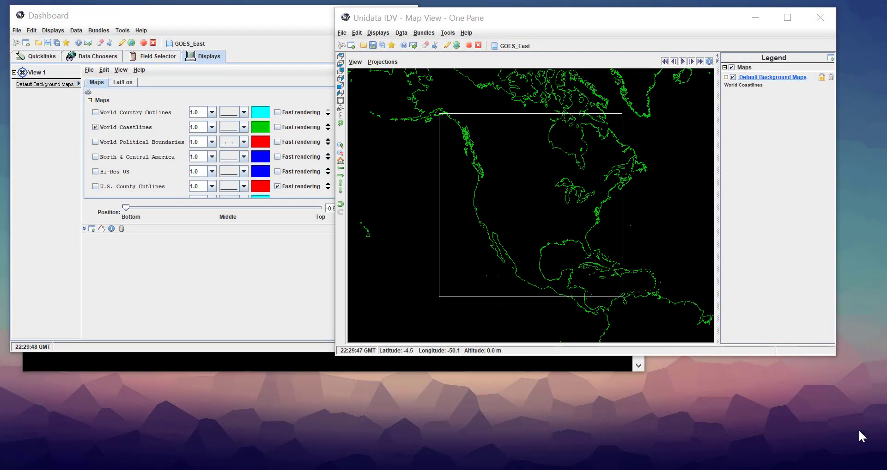
# Add the Latest Collection for GEFS Members - Forecasts from the Unidata forecast model catalog as a data source
pyautogui.click(76, 55)
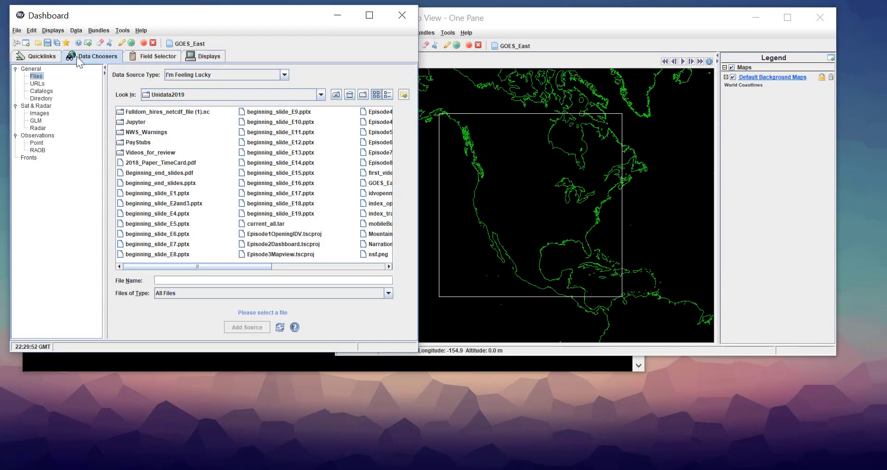
pyautogui.click(41, 90)
pyautogui.click(126, 112)
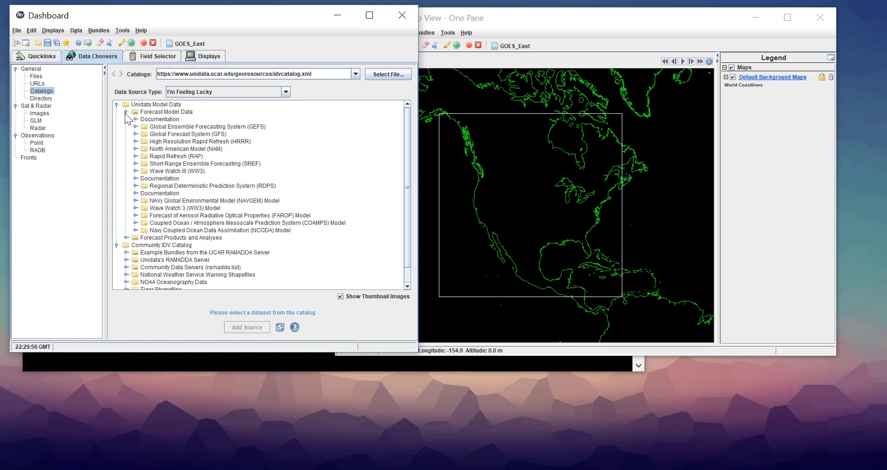
pyautogui.click(135, 126)
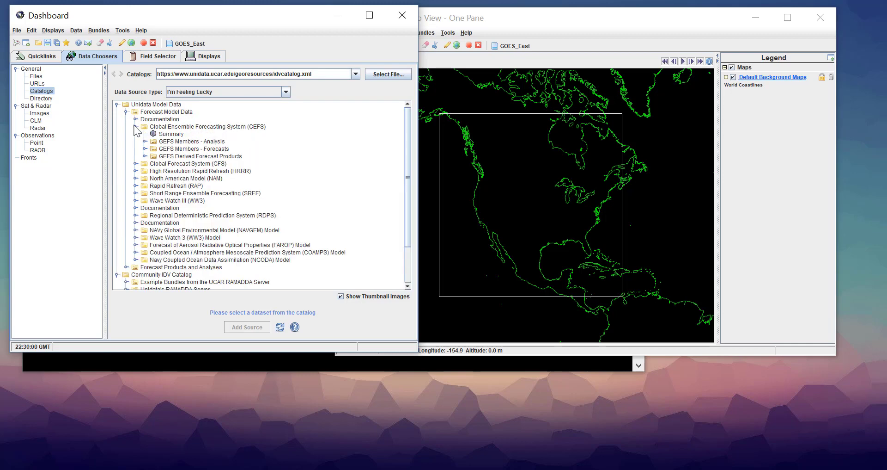
pyautogui.click(144, 148)
pyautogui.click(193, 178)
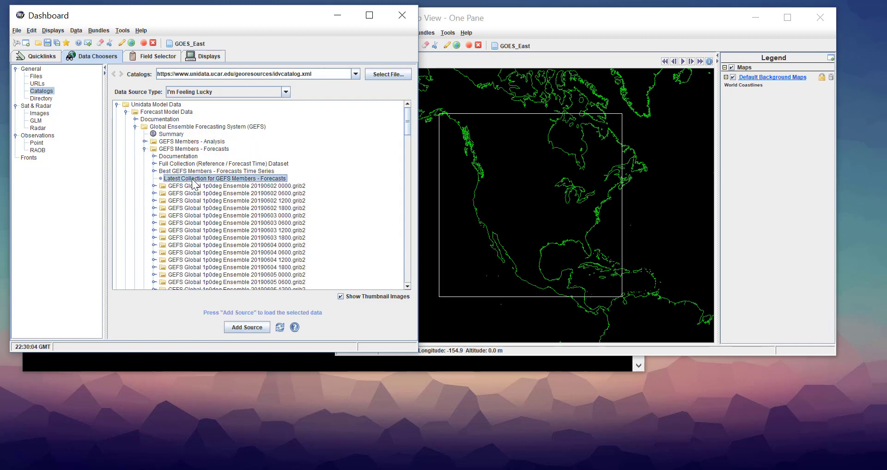
pyautogui.click(259, 327)
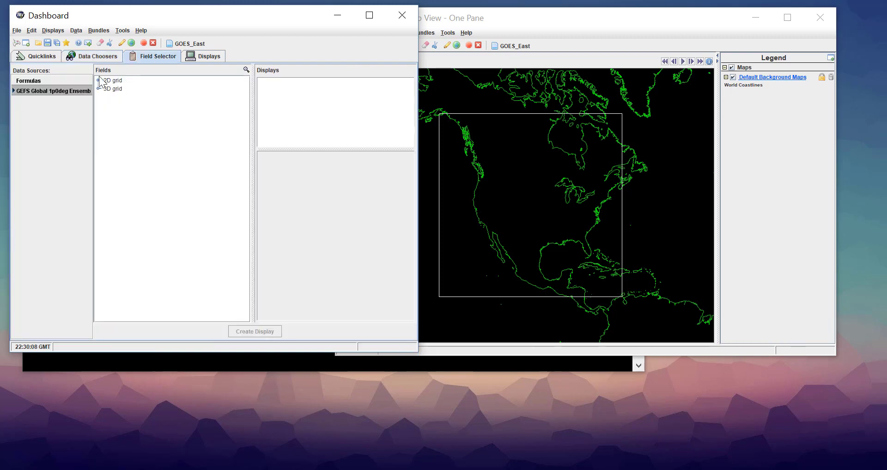
# Create a Color-Filled Contour Plan View of the surface Upward Long-Wave Rad. Flux (6_Hour Average) from the 2D grid's long wave radiation fields
pyautogui.click(99, 80)
pyautogui.click(107, 97)
pyautogui.click(157, 113)
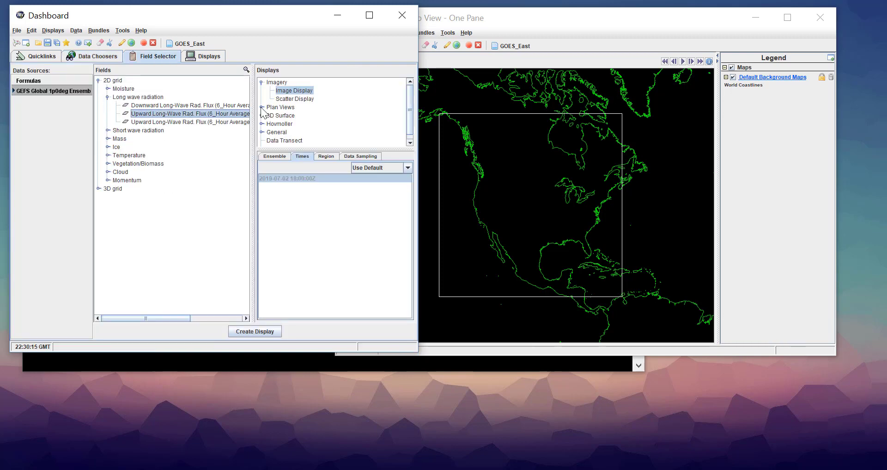
pyautogui.click(307, 124)
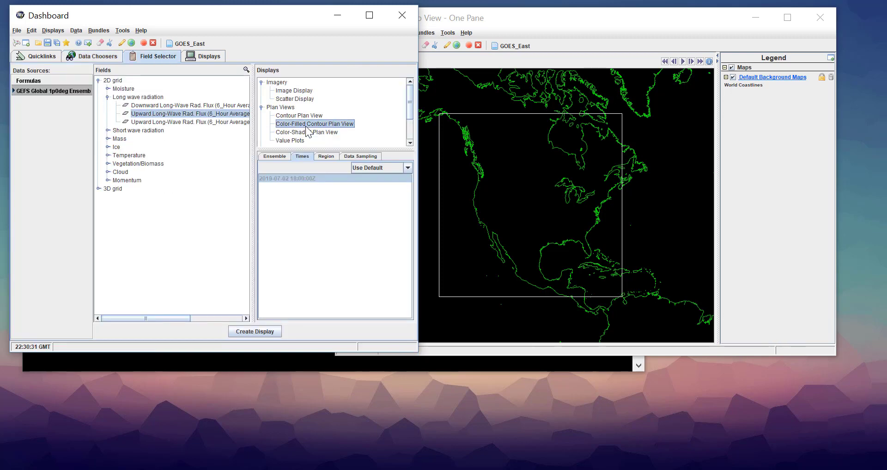
pyautogui.click(261, 331)
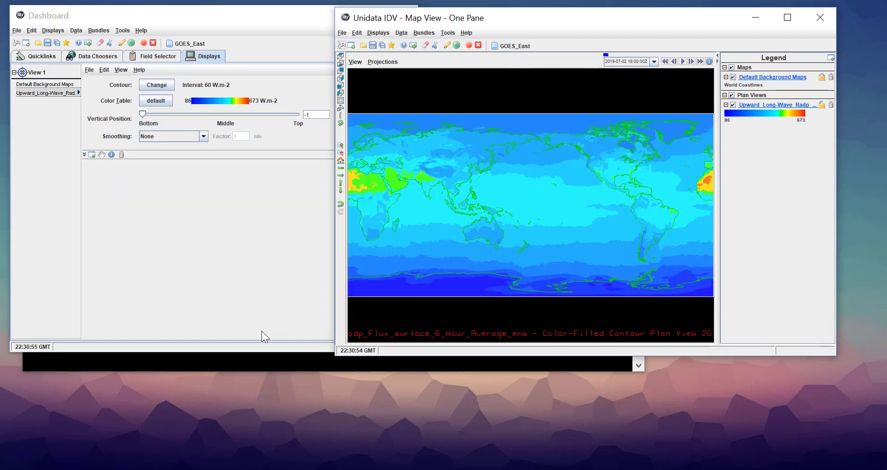
# Zoom the map to South Asia and enable Match Display Region in the long-wave radiation flux display's spatial subset properties
pyautogui.keyDown('shift'); pyautogui.moveTo(405, 159); pyautogui.dragTo(464, 198); pyautogui.keyUp('shift')
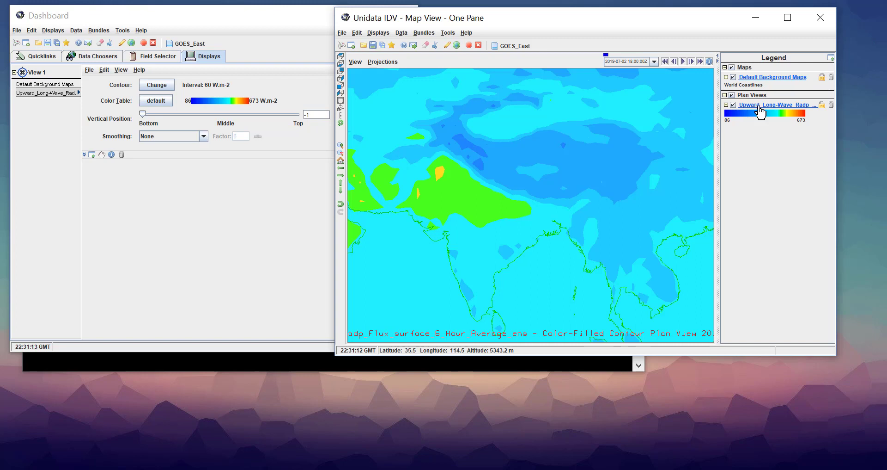
pyautogui.rightClick(760, 110)
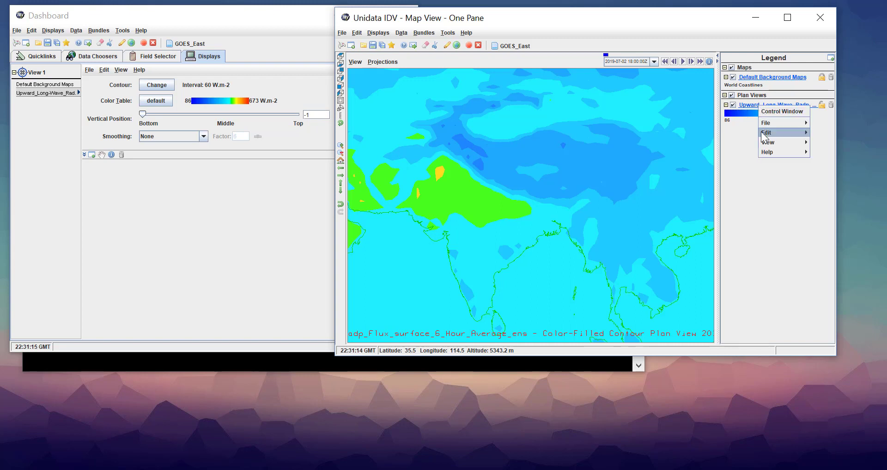
pyautogui.moveTo(767, 133)
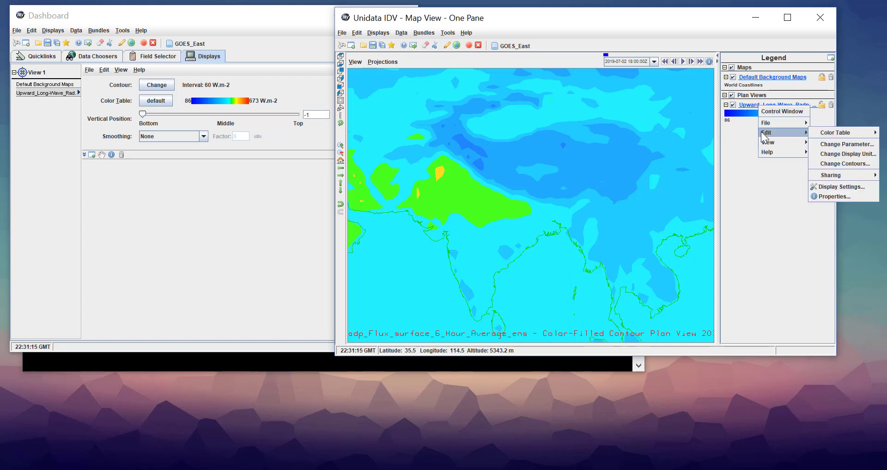
pyautogui.click(822, 196)
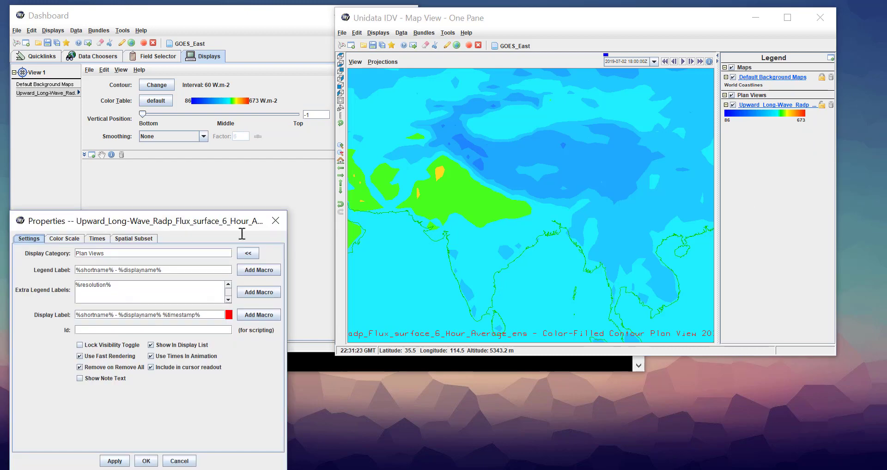
pyautogui.click(134, 238)
pyautogui.click(84, 301)
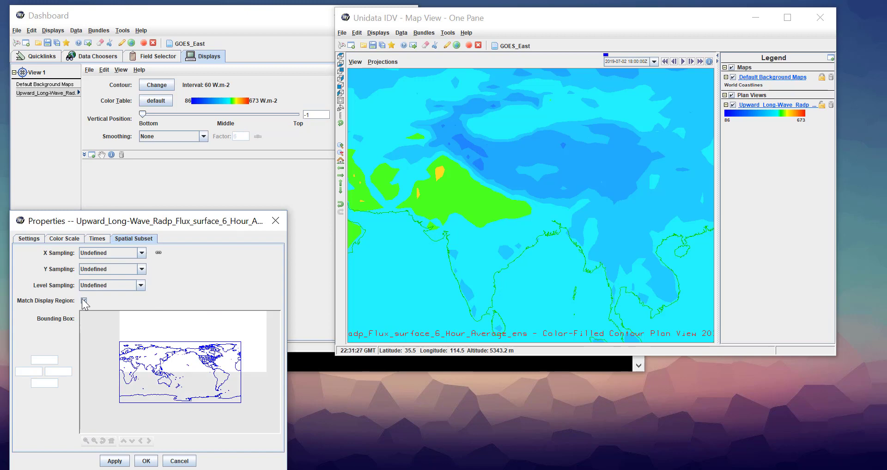
pyautogui.click(114, 460)
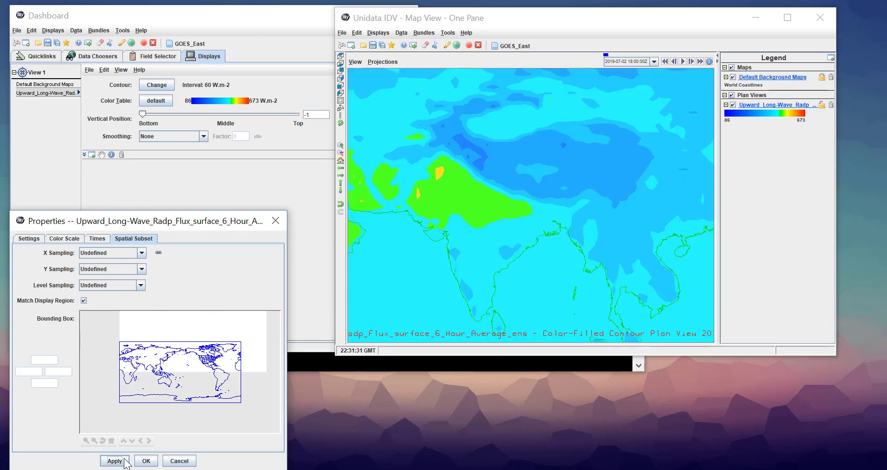
pyautogui.click(151, 461)
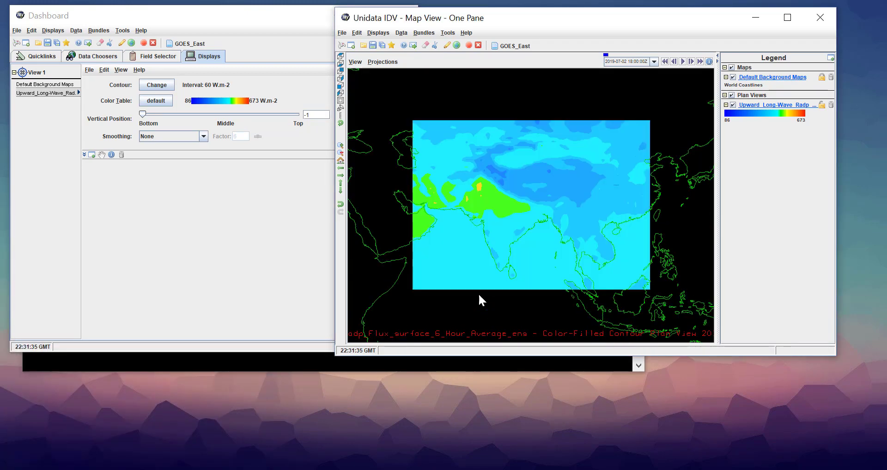
# Reload the flux display over Europe by zooming the map to that region, and bring the wider world map back into view
pyautogui.scroll(-4, 456, 209)
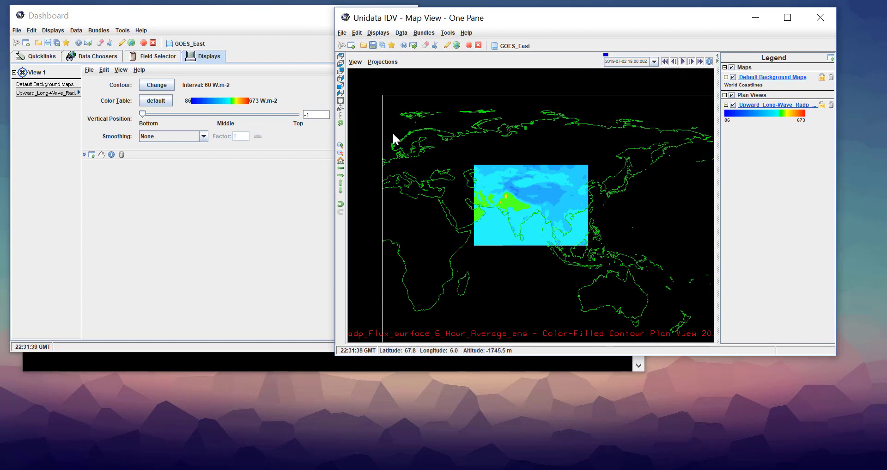
pyautogui.keyDown('shift'); pyautogui.moveTo(393, 132); pyautogui.dragTo(450, 207); pyautogui.keyUp('shift')
pyautogui.scroll(-4, 450, 207)
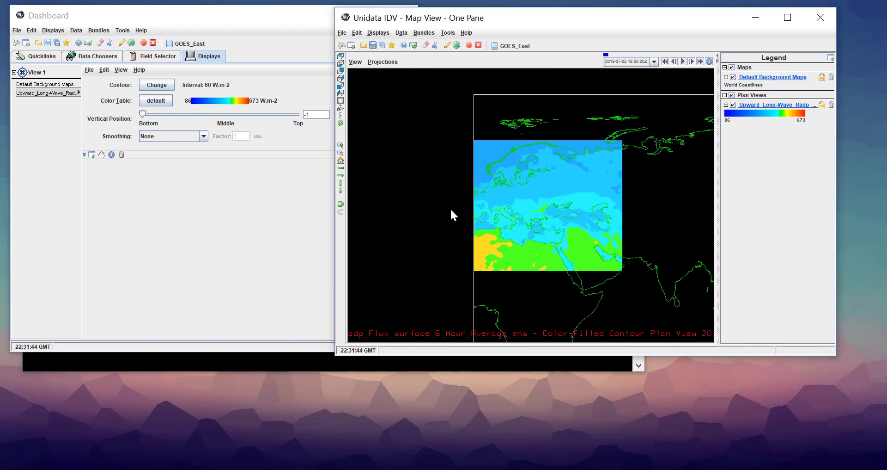
pyautogui.click(341, 188)
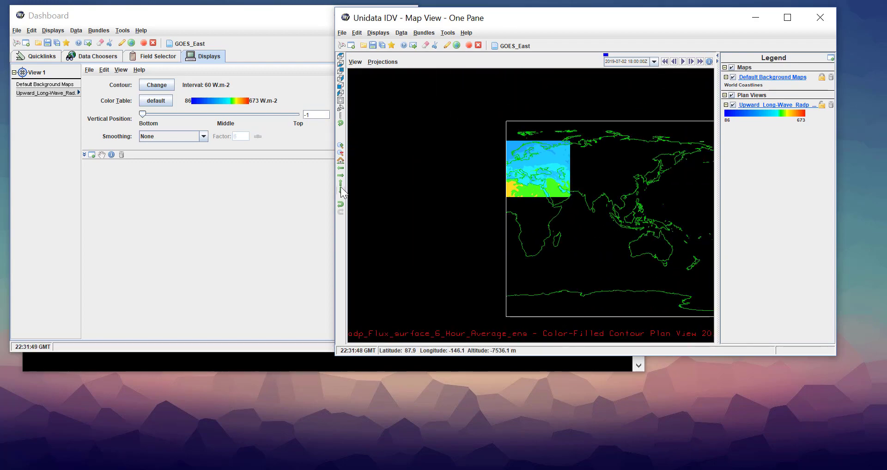
pyautogui.click(341, 175)
pyautogui.click(340, 175)
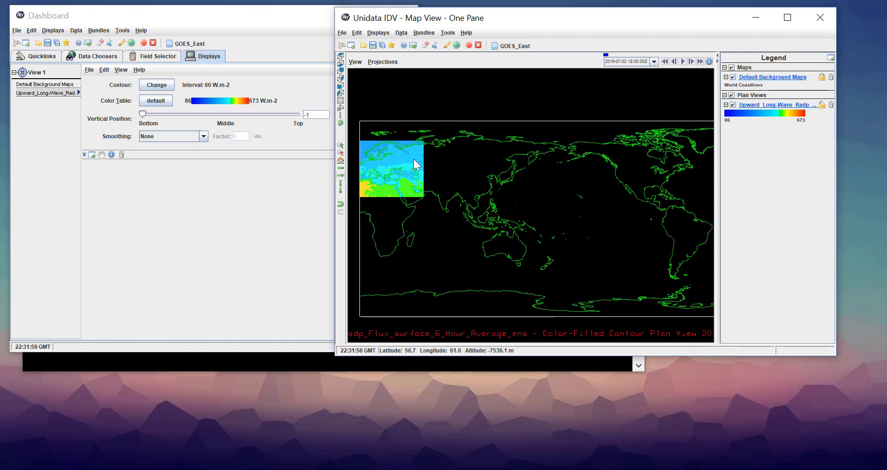
# Save the current views, displays and data sources as a favorite named Long_Wave_Rad_E_Europe in the Toolbar category
pyautogui.click(342, 32)
pyautogui.click(350, 89)
pyautogui.click(657, 141)
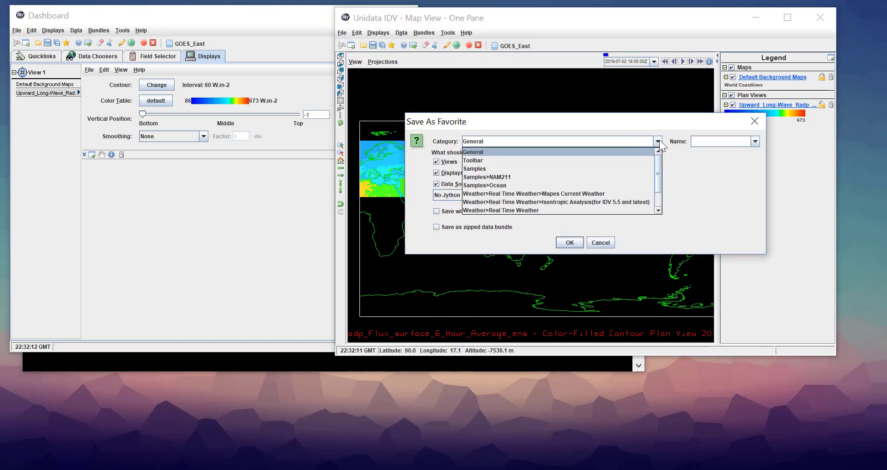
pyautogui.click(659, 157)
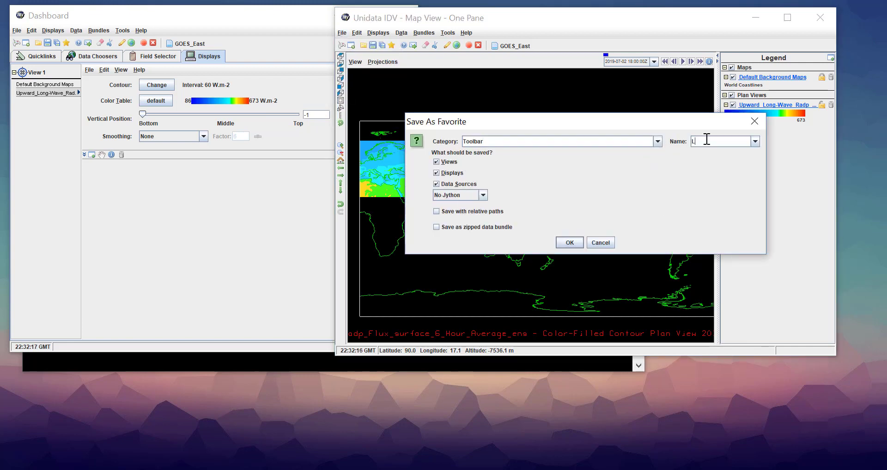
pyautogui.click(707, 139)
pyautogui.write('Long_Wave_Ra')
pyautogui.write('d_E_Europe')
pyautogui.click(567, 242)
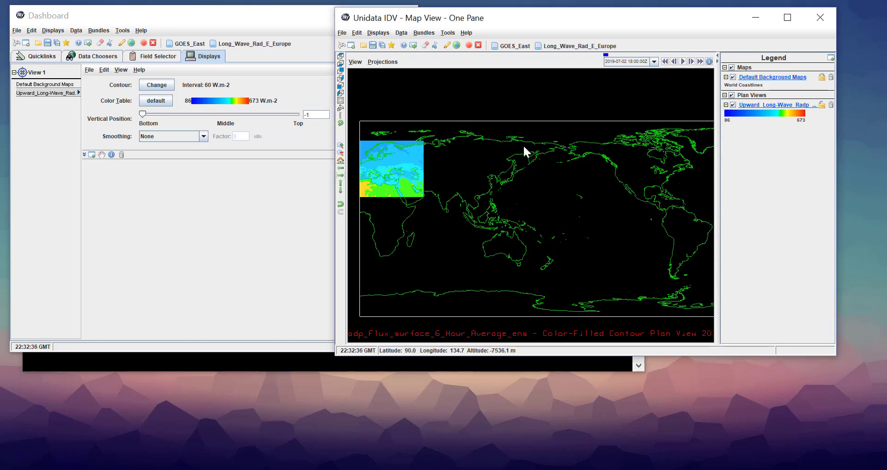
# Restart the IDV, zoom the map to the southeastern United States and Gulf coast, and use the displayed area as the projection
pyautogui.hotkey('ctrl', 'q')
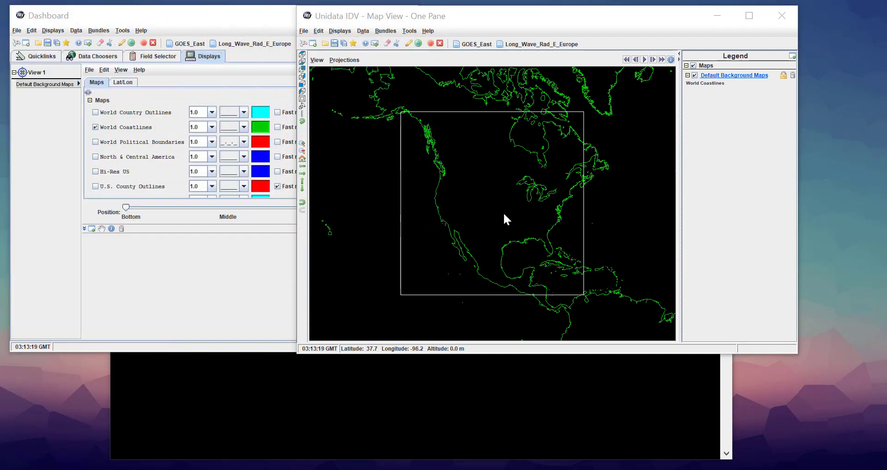
pyautogui.keyDown('shift'); pyautogui.moveTo(504, 214); pyautogui.dragTo(568, 259); pyautogui.keyUp('shift')
pyautogui.click(344, 59)
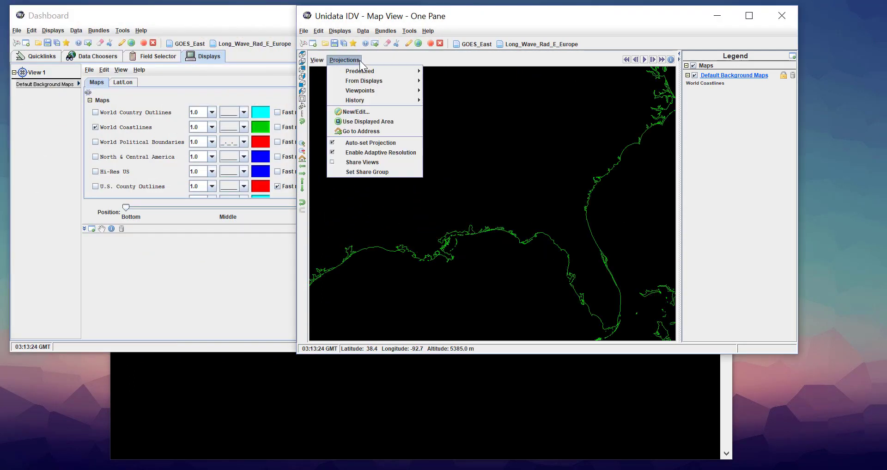
pyautogui.click(363, 122)
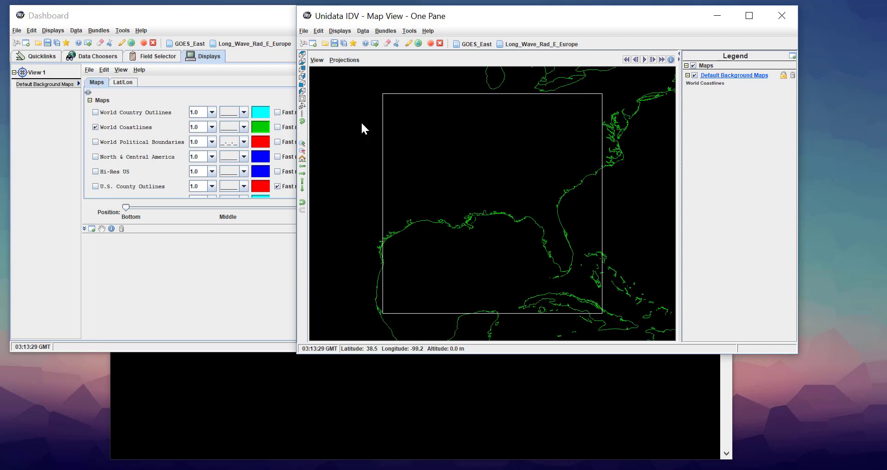
# Open the Long_Wave_Rad_E_Europe bundle in the current window with Match Display Region enabled, and check the animation time and map
pyautogui.click(535, 43)
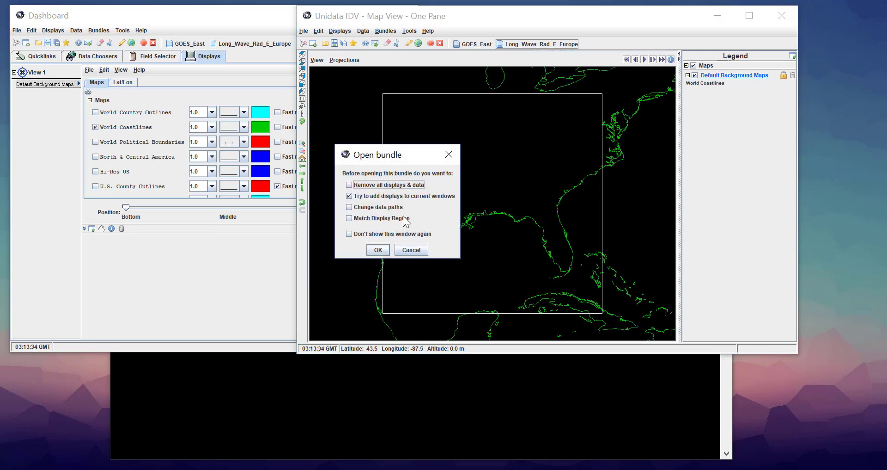
pyautogui.click(366, 218)
pyautogui.click(377, 250)
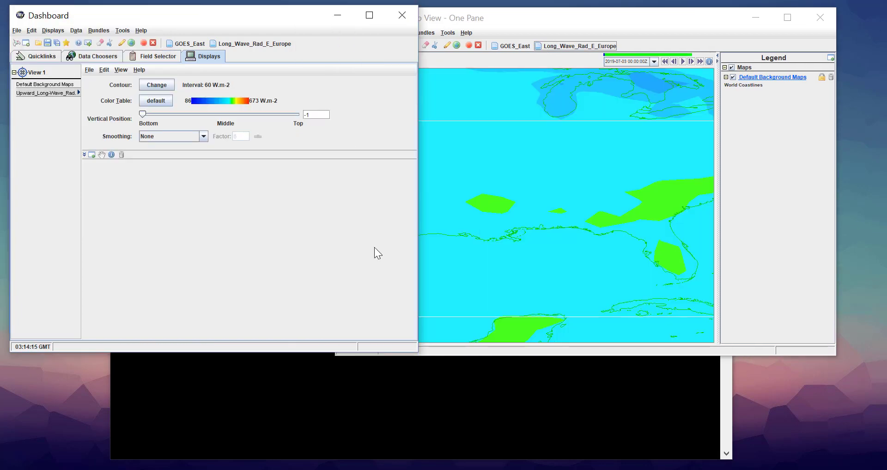
pyautogui.click(653, 20)
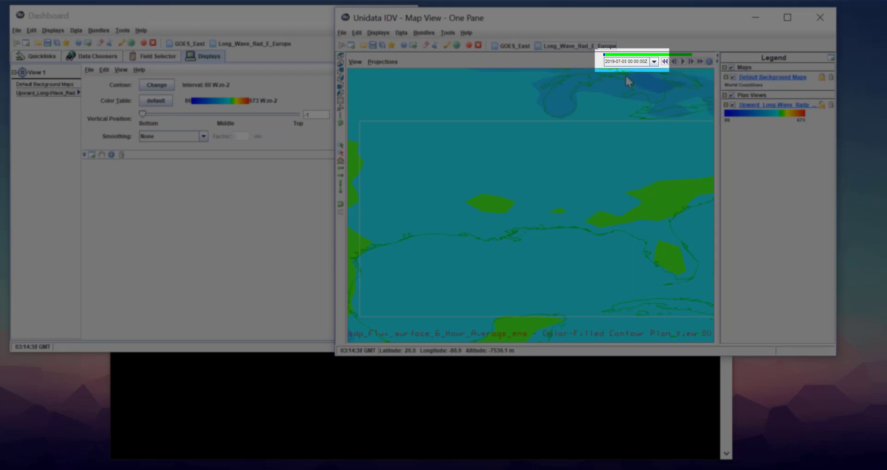
pyautogui.moveTo(378, 351)
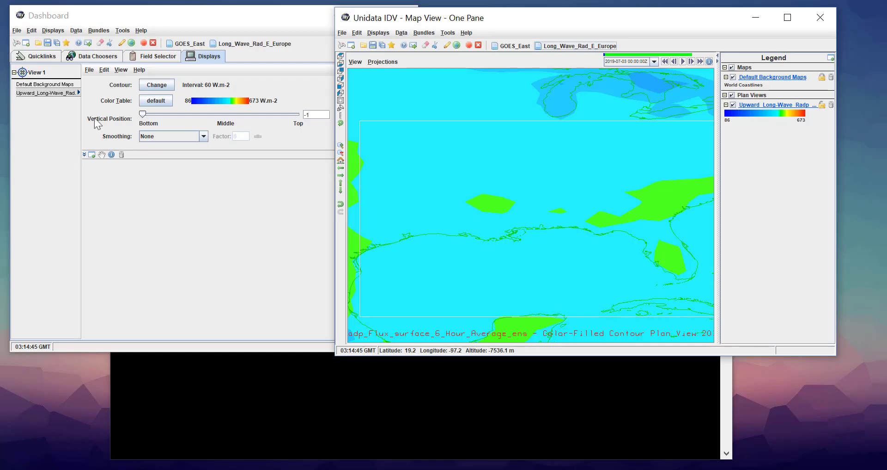
# Examine the resolver URL in the detailed properties of the GEFS Global 1p0deg Ensemble data source
pyautogui.click(151, 56)
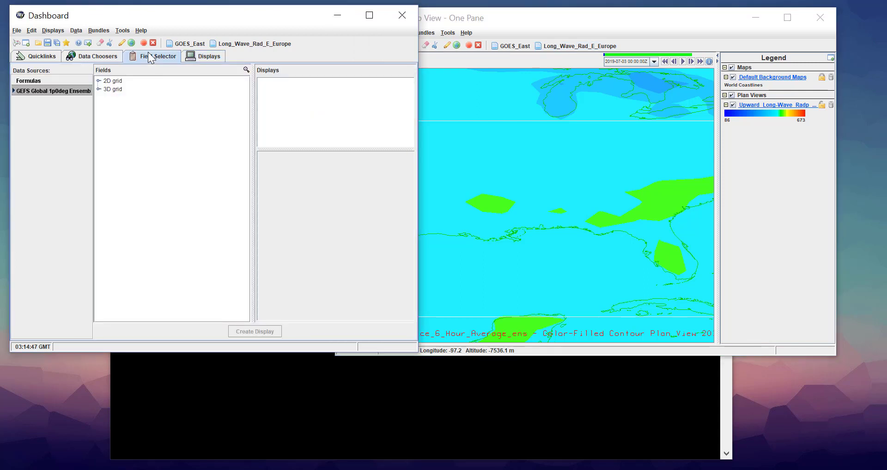
pyautogui.rightClick(68, 93)
pyautogui.click(86, 157)
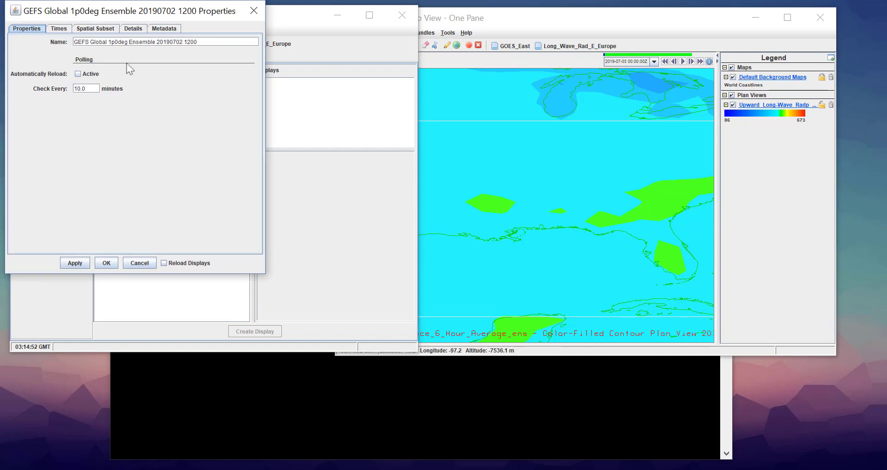
pyautogui.click(140, 30)
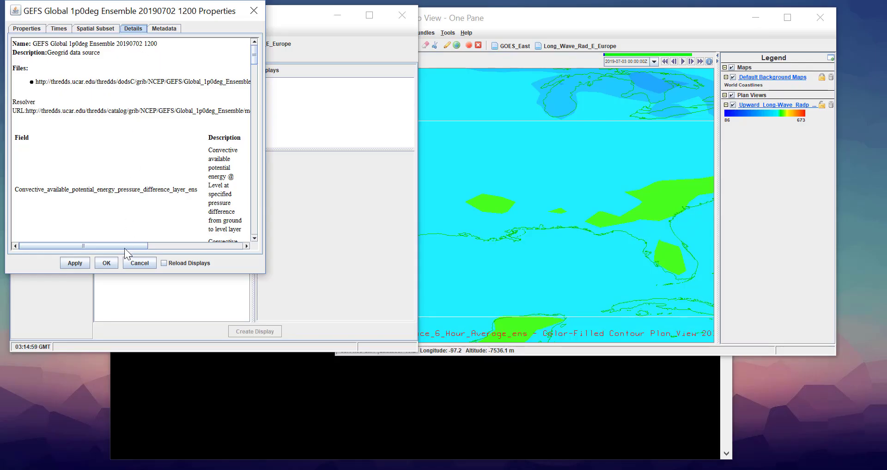
pyautogui.moveTo(125, 247); pyautogui.dragTo(176, 246)
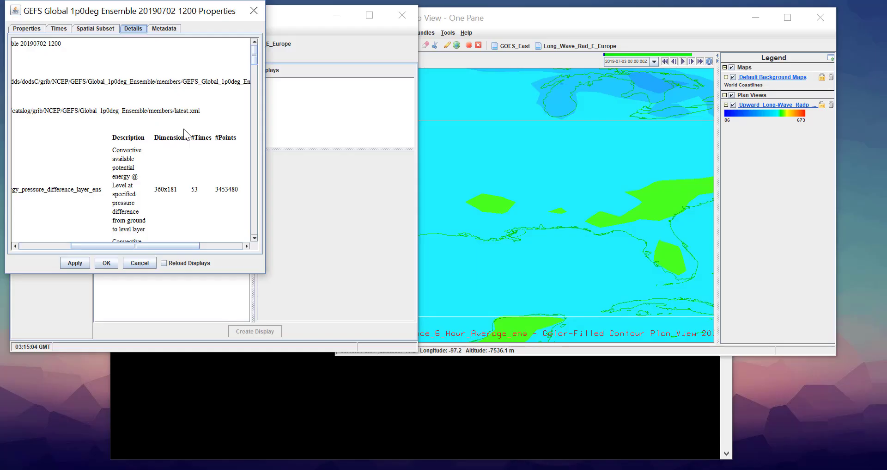